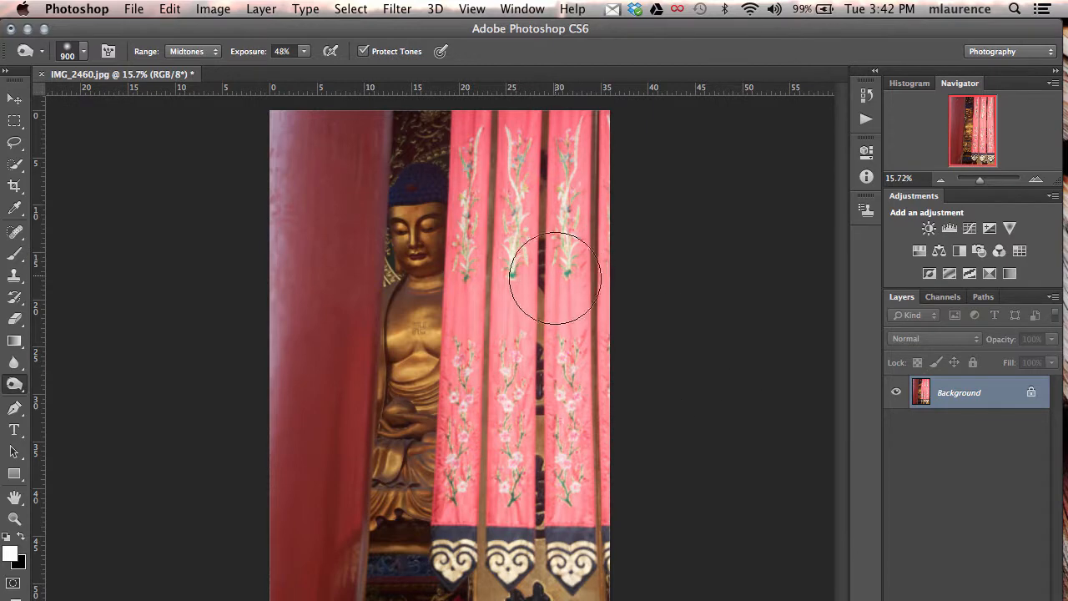
Create a new layer named "dodge and burn" in Overlay mode, filled with the Overlay-neutral 50% gray
{"action": "left_click", "coordinate": [258, 9]}
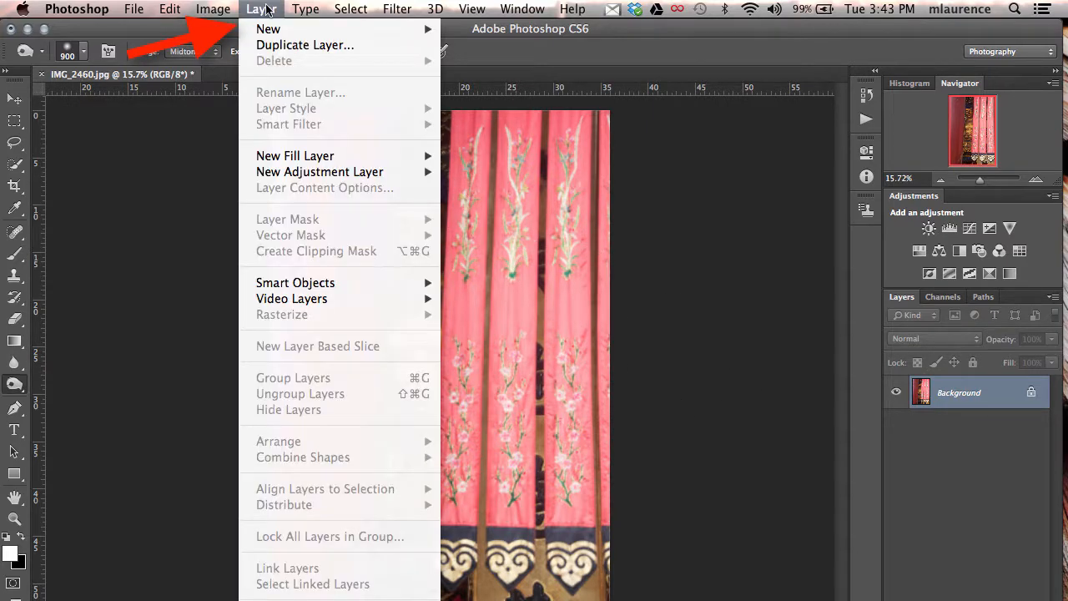
{"action": "mouse_move", "coordinate": [279, 30]}
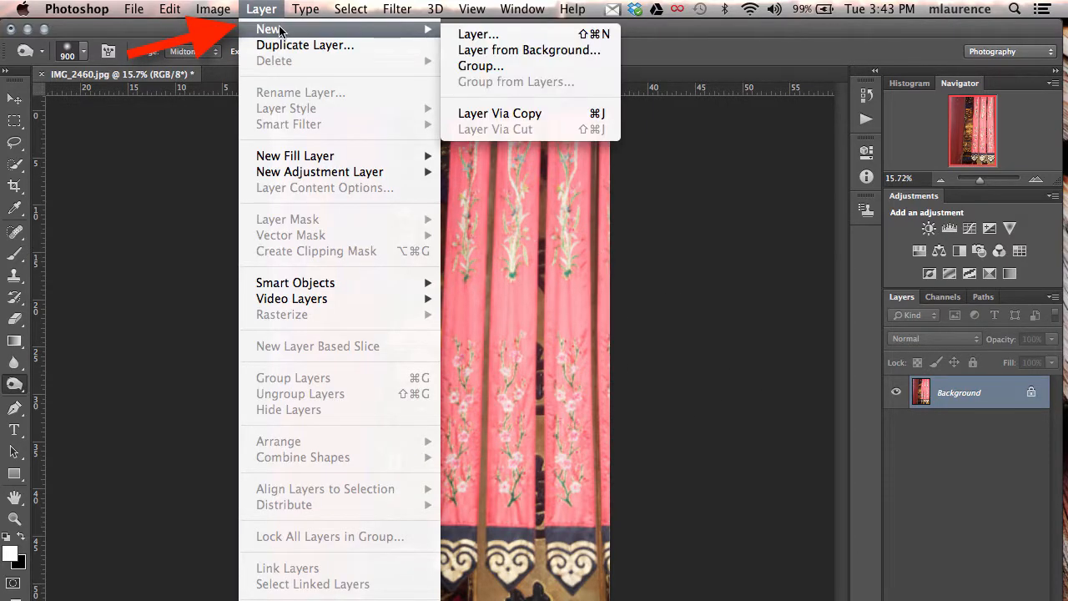
{"action": "left_click", "coordinate": [455, 35]}
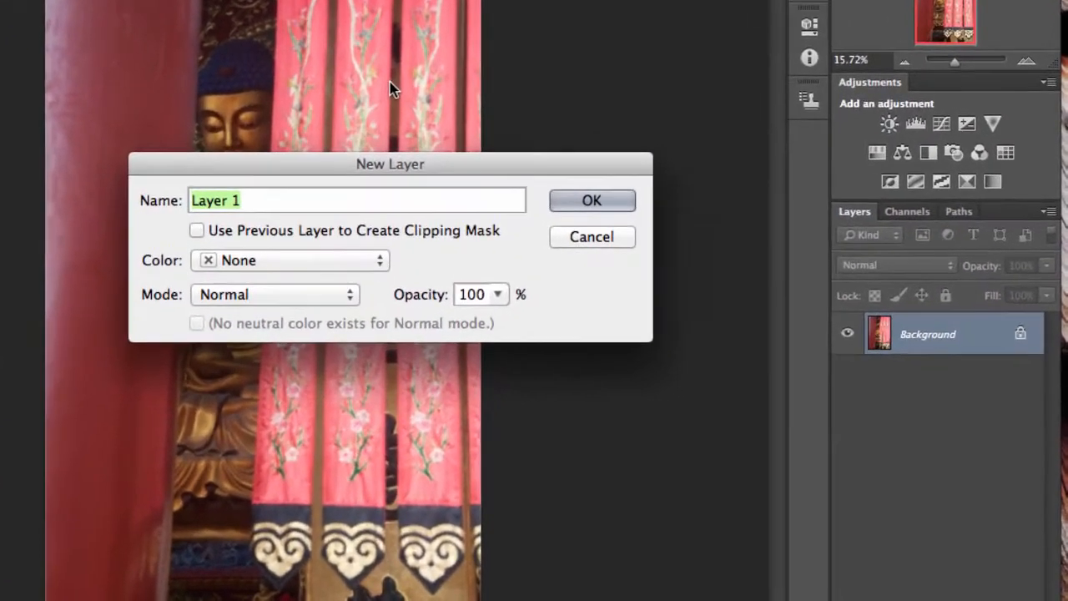
{"action": "type", "text": "dodge"}
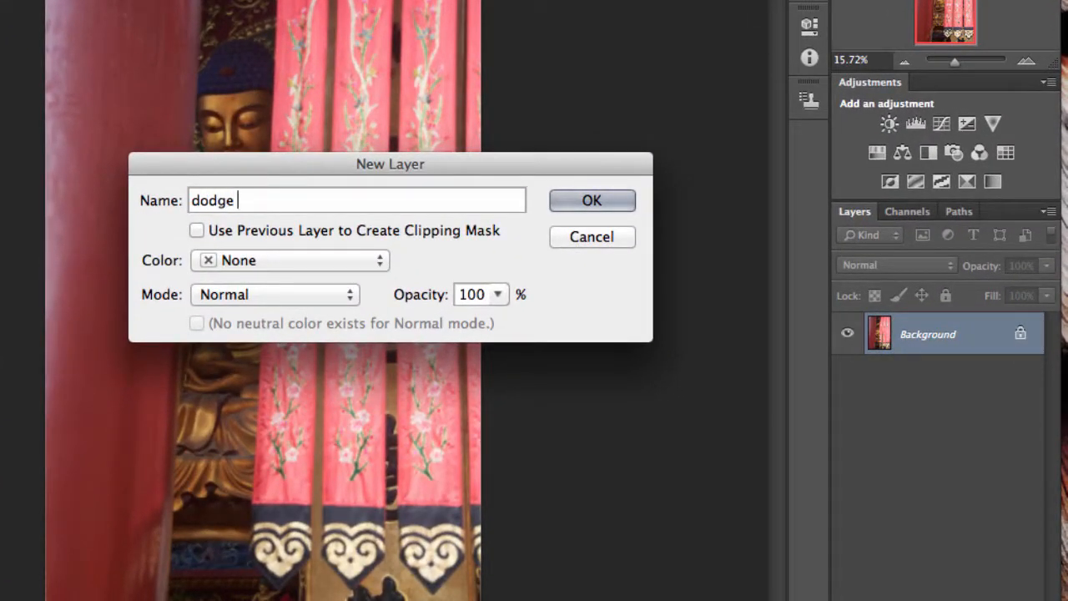
{"action": "type", "text": " and burn"}
{"action": "left_click", "coordinate": [300, 296]}
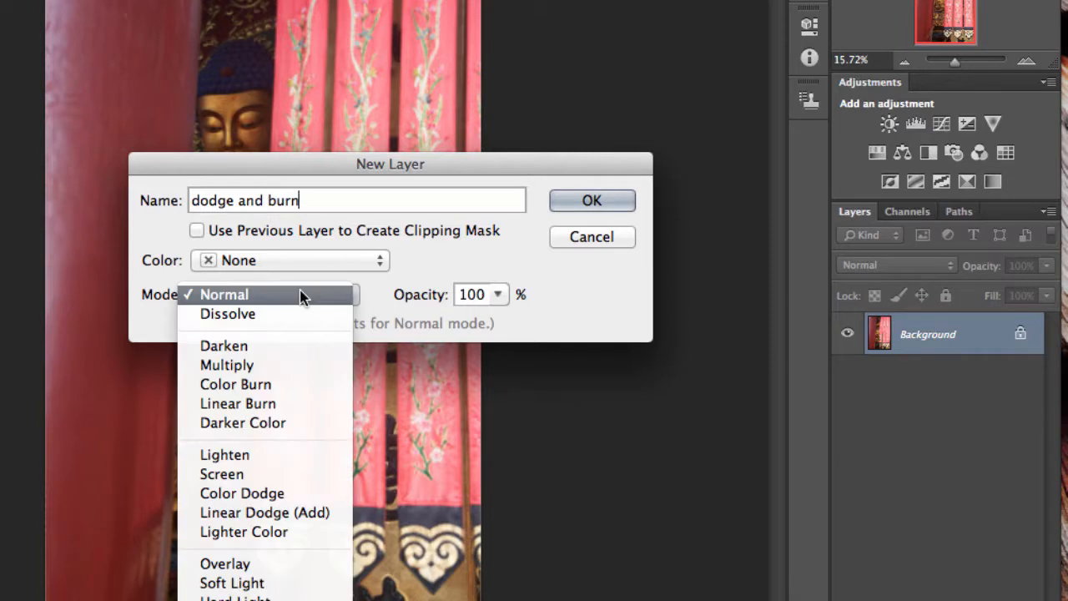
{"action": "left_click", "coordinate": [259, 565]}
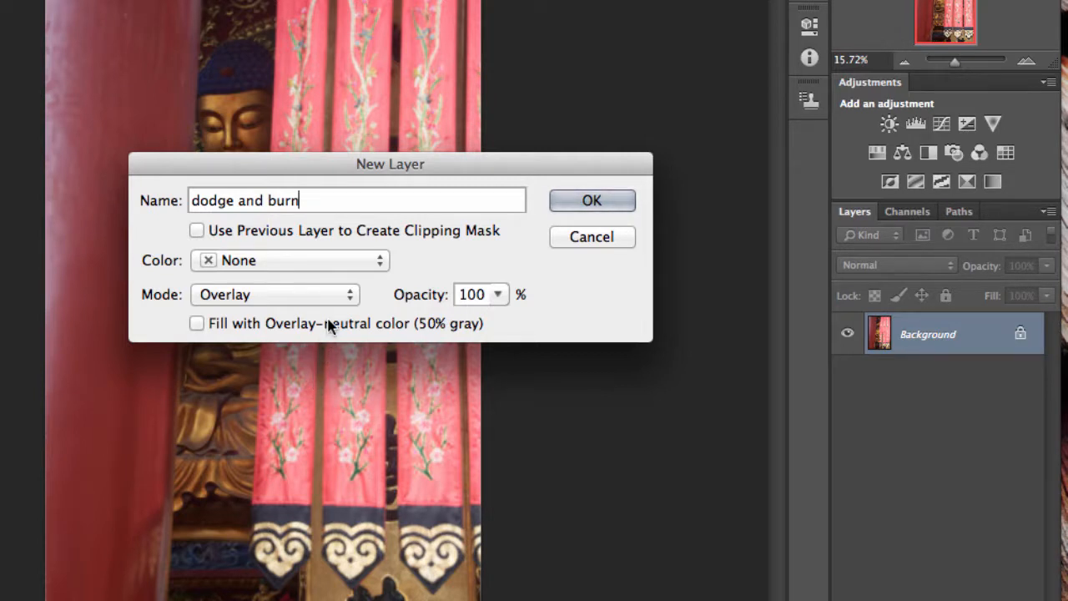
{"action": "left_click", "coordinate": [200, 324]}
{"action": "left_click", "coordinate": [623, 205]}
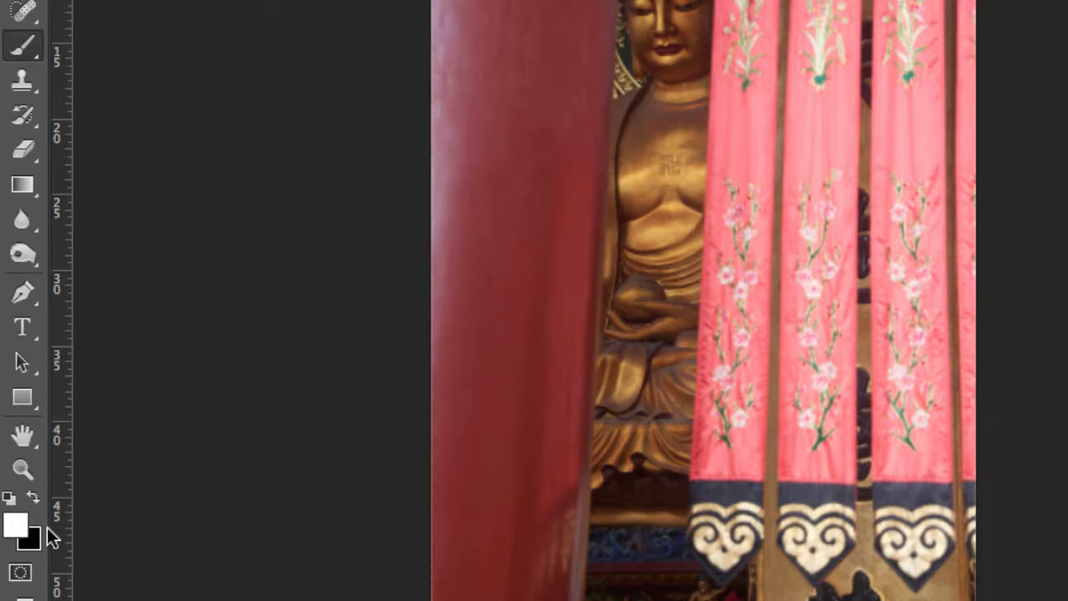
Swap the foreground and background colors between white and black, ending with white in the foreground
{"action": "key", "text": "x"}
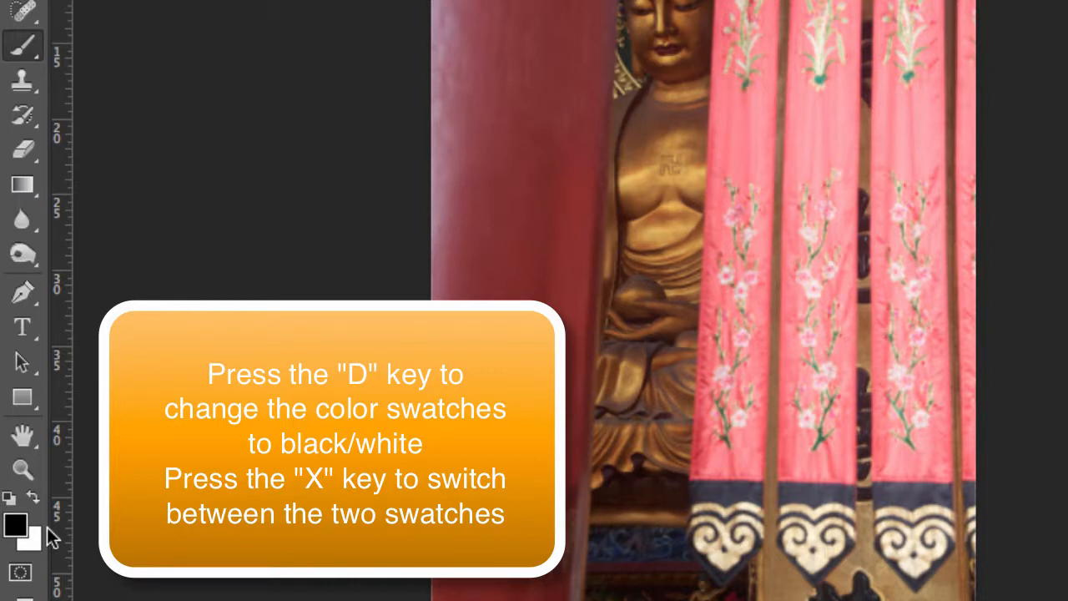
{"action": "key", "text": "x"}
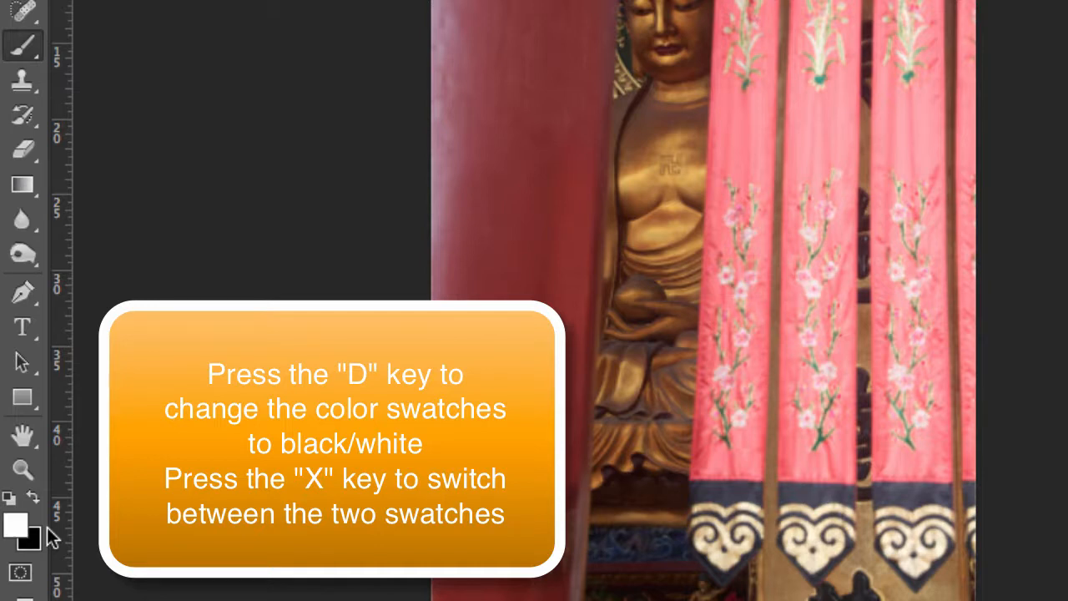
{"action": "key", "text": "x"}
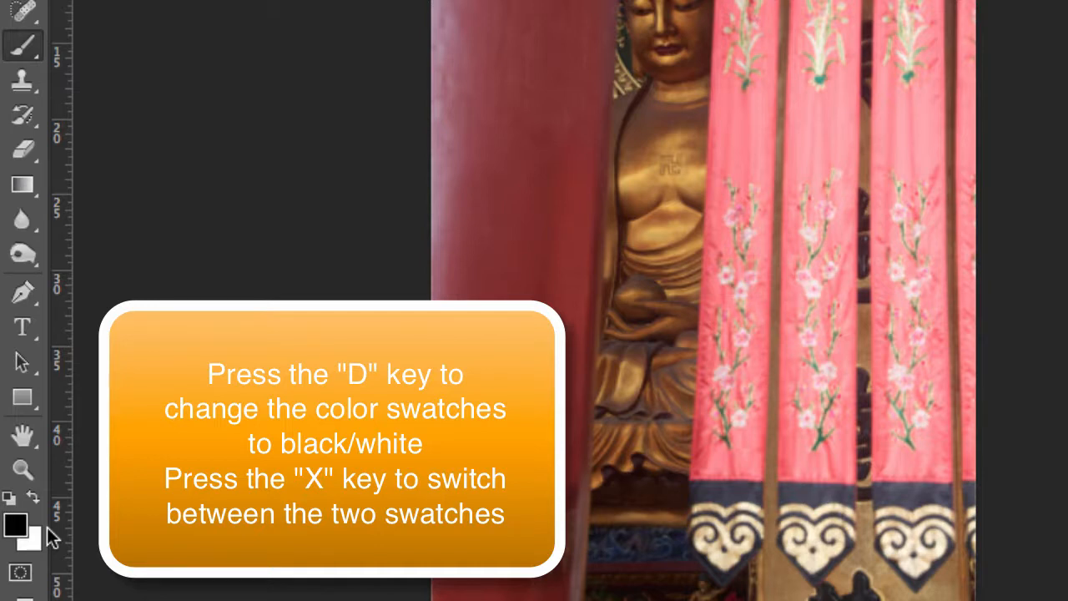
{"action": "key", "text": "x"}
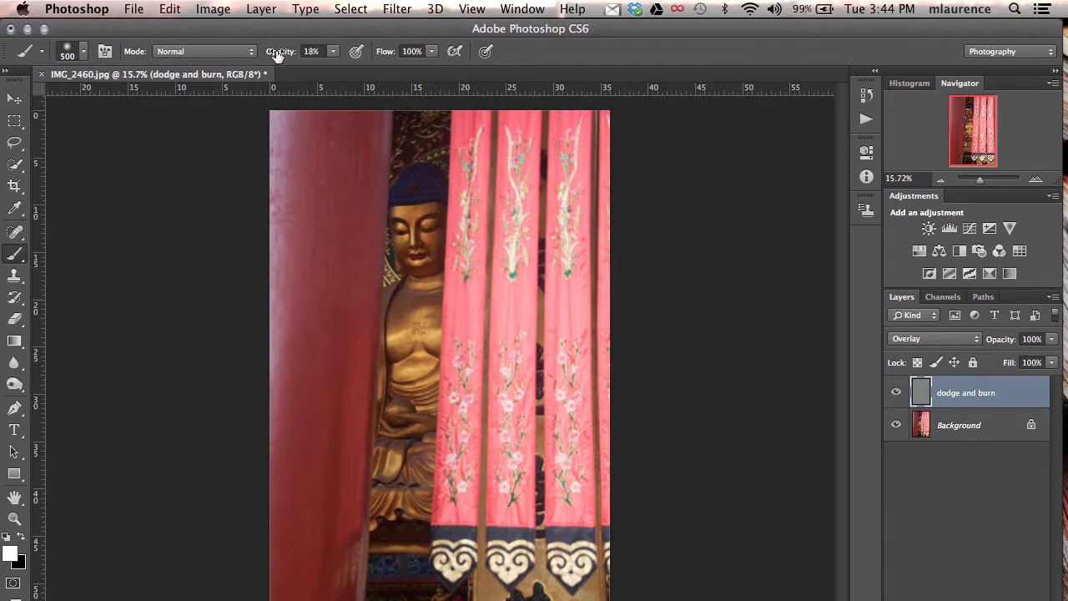
Set the brush opacity to 20% and paint white over the Buddha statue to lighten it
{"action": "mouse_move", "coordinate": [277, 53]}
{"action": "left_mouse_down"}
{"action": "mouse_move", "coordinate": [299, 55]}
{"action": "mouse_move", "coordinate": [279, 60]}
{"action": "left_mouse_up"}
{"action": "mouse_move", "coordinate": [421, 135]}
{"action": "left_mouse_down"}
{"action": "mouse_move", "coordinate": [420, 428]}
{"action": "mouse_move", "coordinate": [403, 548]}
{"action": "mouse_move", "coordinate": [397, 437]}
{"action": "mouse_move", "coordinate": [415, 119]}
{"action": "mouse_move", "coordinate": [420, 184]}
{"action": "mouse_move", "coordinate": [426, 124]}
{"action": "mouse_move", "coordinate": [410, 340]}
{"action": "mouse_move", "coordinate": [413, 488]}
{"action": "mouse_move", "coordinate": [396, 564]}
{"action": "mouse_move", "coordinate": [399, 359]}
{"action": "mouse_move", "coordinate": [414, 310]}
{"action": "left_mouse_up"}
Look at the brush settings, enlarge the brush to 1100 px and reduce it to 700 px
{"action": "left_click", "coordinate": [84, 51]}
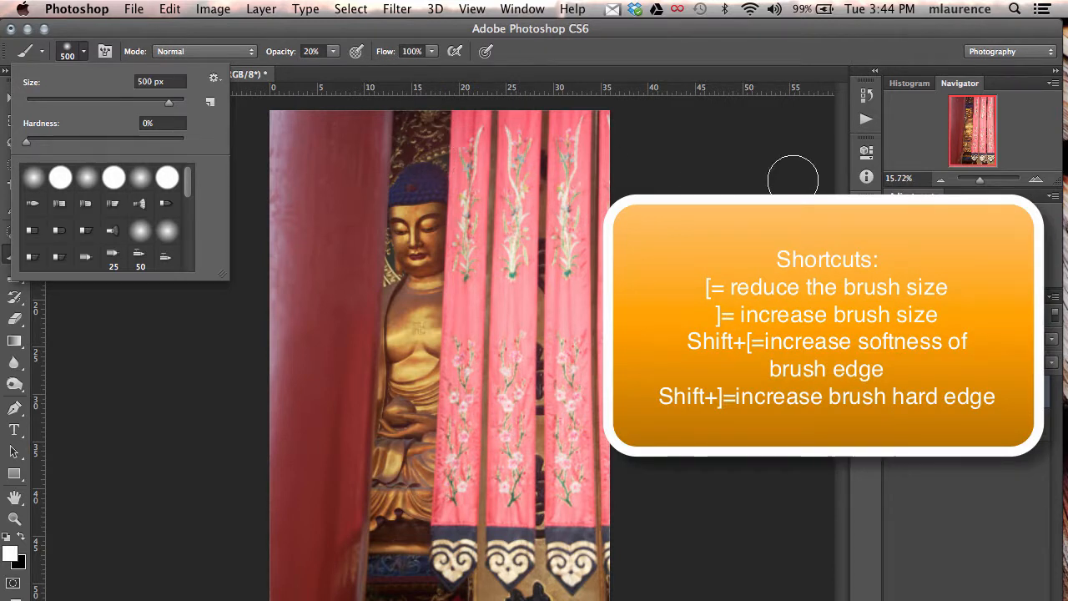
{"action": "left_click", "coordinate": [717, 193]}
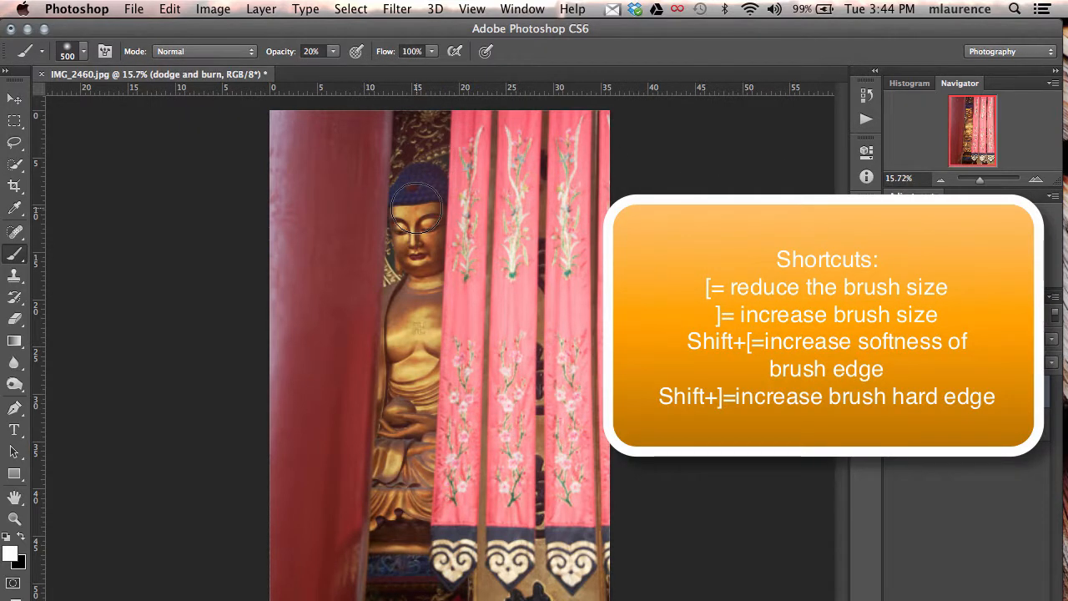
{"action": "key", "text": "bracketright"}
{"action": "key", "text": "bracketright"}
{"action": "key", "text": "bracketright"}
{"action": "key", "text": "bracketright"}
{"action": "key", "text": "bracketright"}
{"action": "key", "text": "bracketright"}
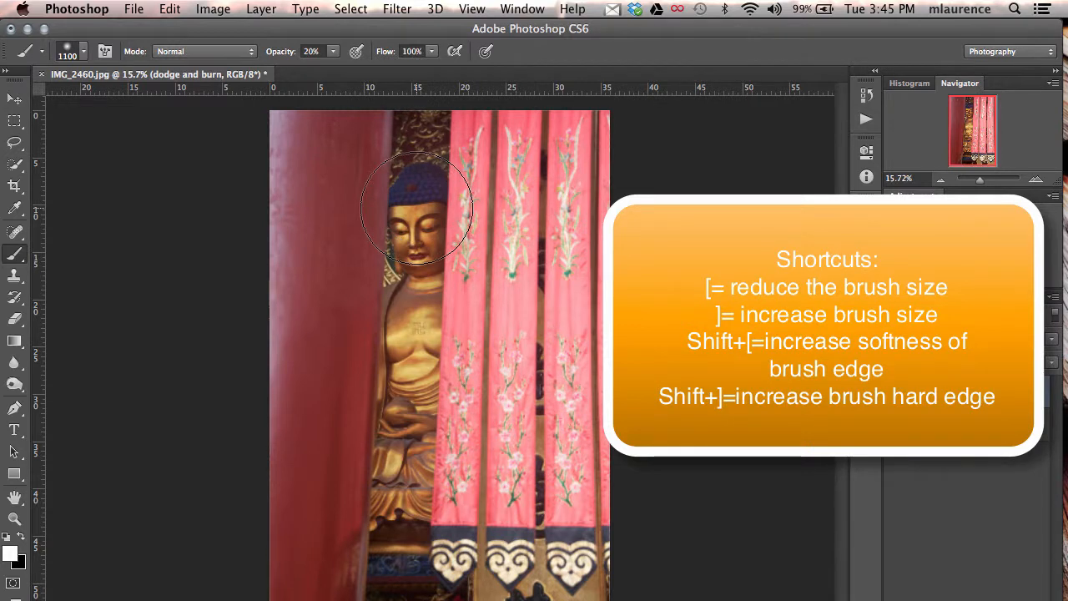
{"action": "key", "text": "bracketleft"}
{"action": "key", "text": "bracketleft"}
{"action": "key", "text": "bracketleft"}
{"action": "key", "text": "bracketleft"}
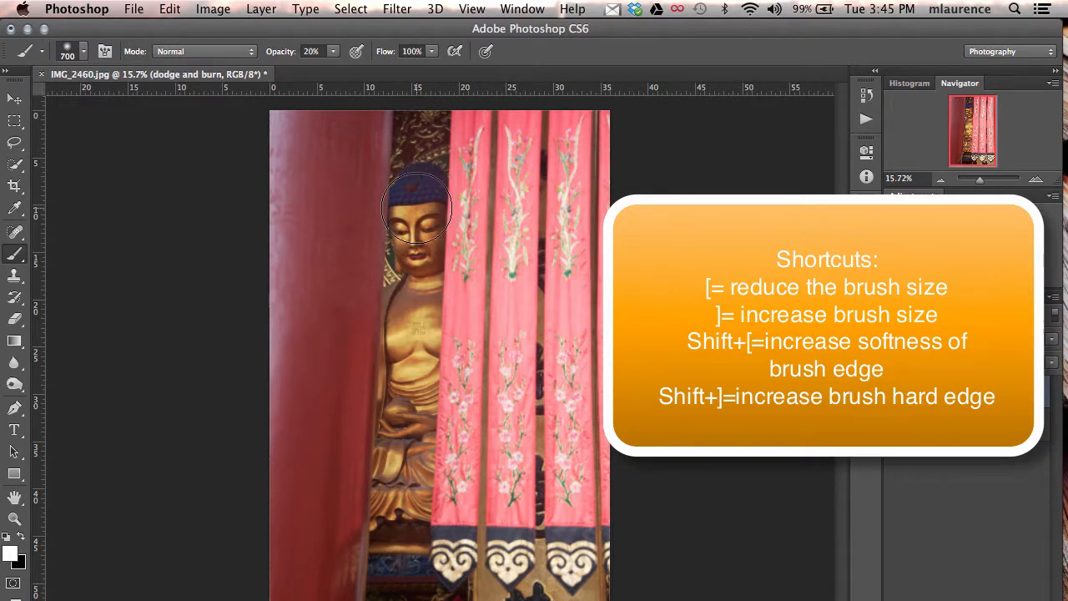
Increase the brush hardness by three levels and soften the edge again by three levels
{"action": "key", "text": "shift+bracketright"}
{"action": "key", "text": "shift+bracketright"}
{"action": "key", "text": "shift+bracketright"}
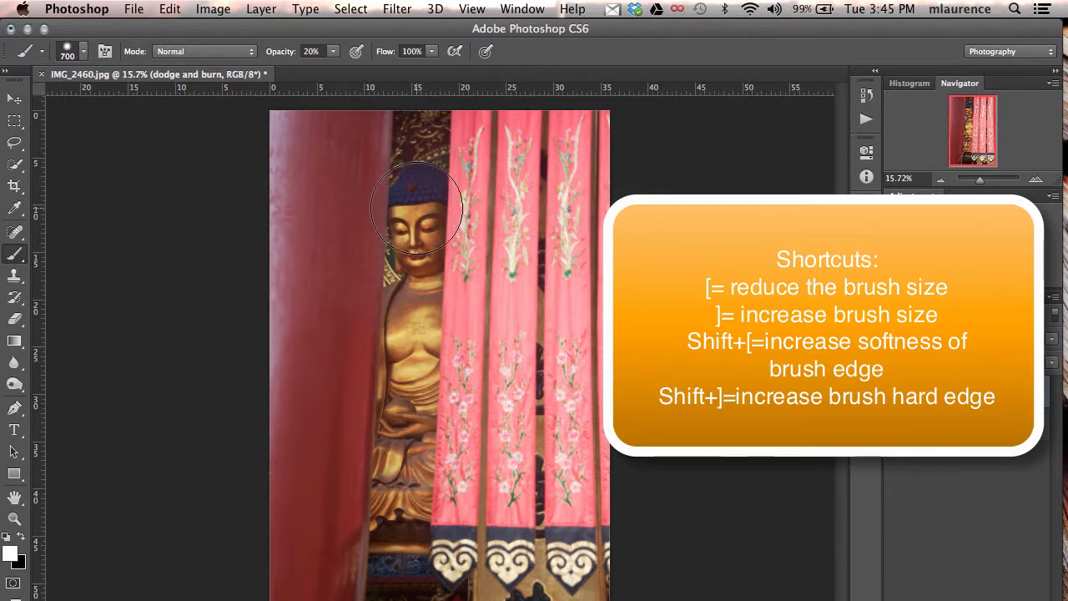
{"action": "key", "text": "shift+bracketleft"}
{"action": "key", "text": "shift+bracketleft"}
{"action": "key", "text": "shift+bracketleft"}
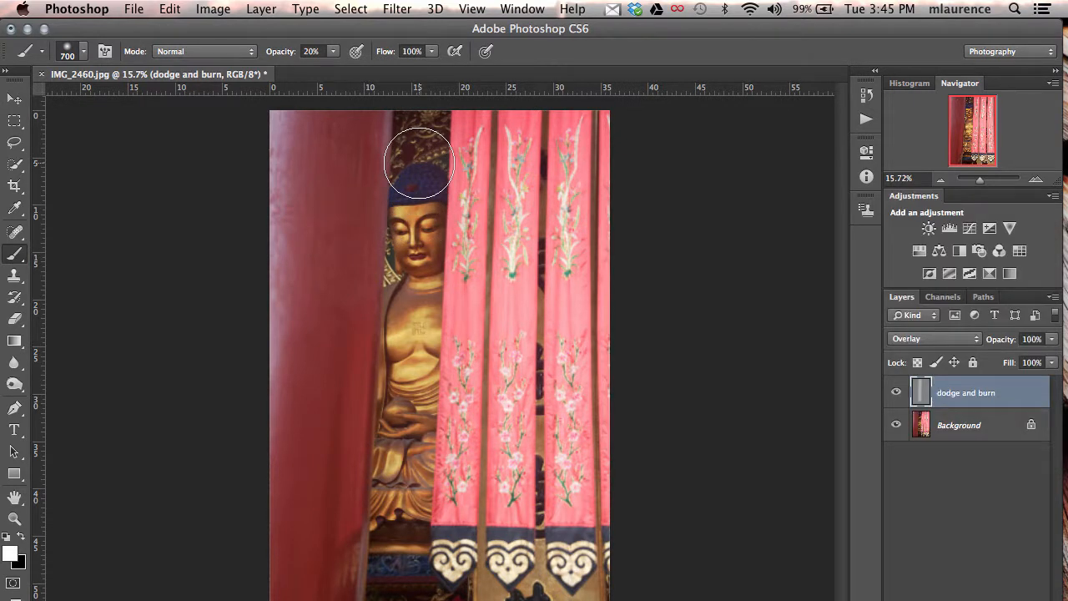
Using a 500 px brush with black as the foreground color, paint over the pink curtains to darken them
{"action": "key", "text": "bracketleft"}
{"action": "key", "text": "bracketleft"}
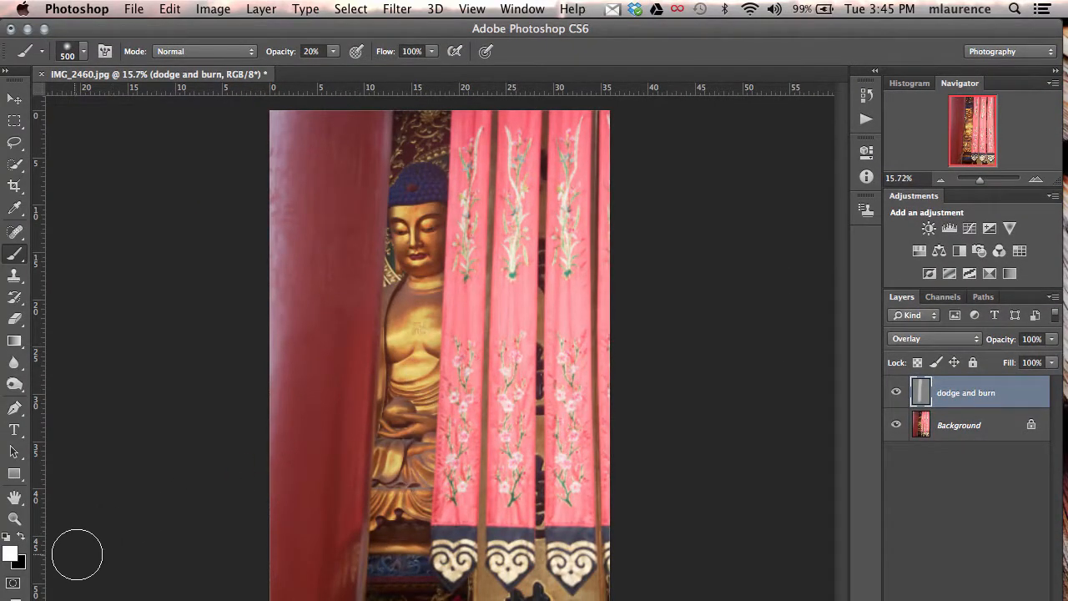
{"action": "left_click", "coordinate": [21, 539]}
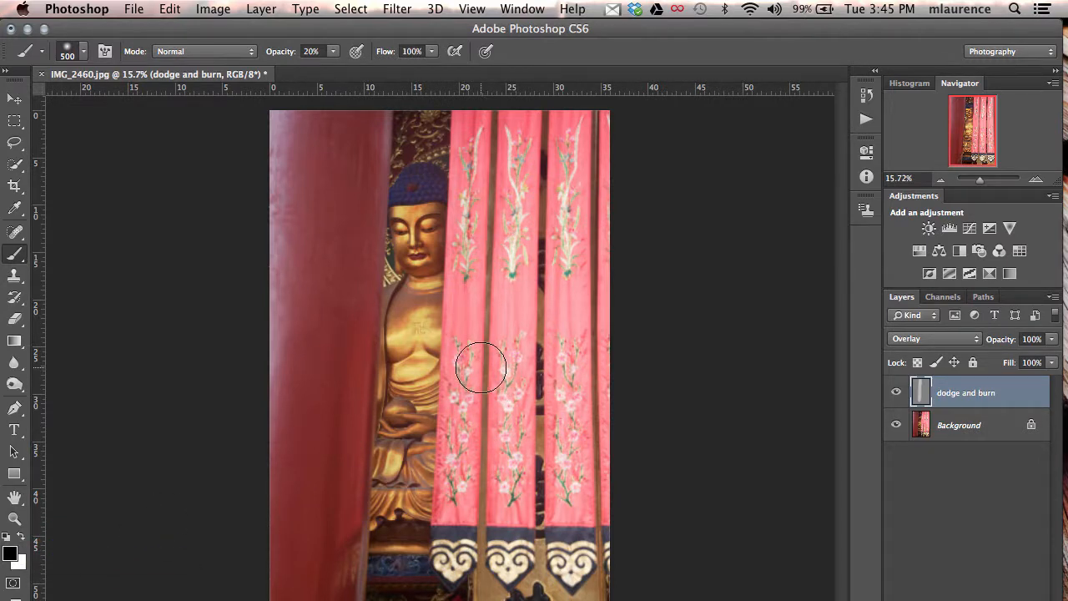
{"action": "mouse_move", "coordinate": [474, 361]}
{"action": "left_mouse_down"}
{"action": "mouse_move", "coordinate": [471, 126]}
{"action": "mouse_move", "coordinate": [472, 395]}
{"action": "mouse_move", "coordinate": [456, 442]}
{"action": "mouse_move", "coordinate": [450, 554]}
{"action": "mouse_move", "coordinate": [518, 552]}
{"action": "mouse_move", "coordinate": [514, 143]}
{"action": "mouse_move", "coordinate": [517, 126]}
{"action": "mouse_move", "coordinate": [569, 130]}
{"action": "mouse_move", "coordinate": [569, 565]}
{"action": "mouse_move", "coordinate": [586, 362]}
{"action": "mouse_move", "coordinate": [570, 245]}
{"action": "mouse_move", "coordinate": [582, 129]}
{"action": "mouse_move", "coordinate": [564, 190]}
{"action": "mouse_move", "coordinate": [549, 464]}
{"action": "left_mouse_up"}
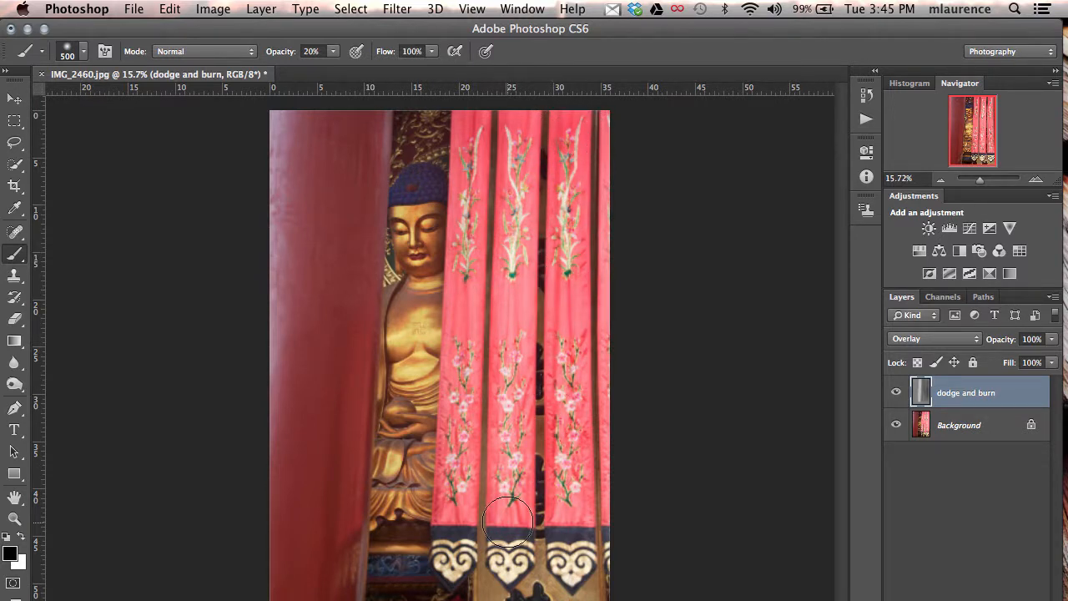
{"action": "left_click_drag", "start_coordinate": [506, 542], "coordinate": [516, 263]}
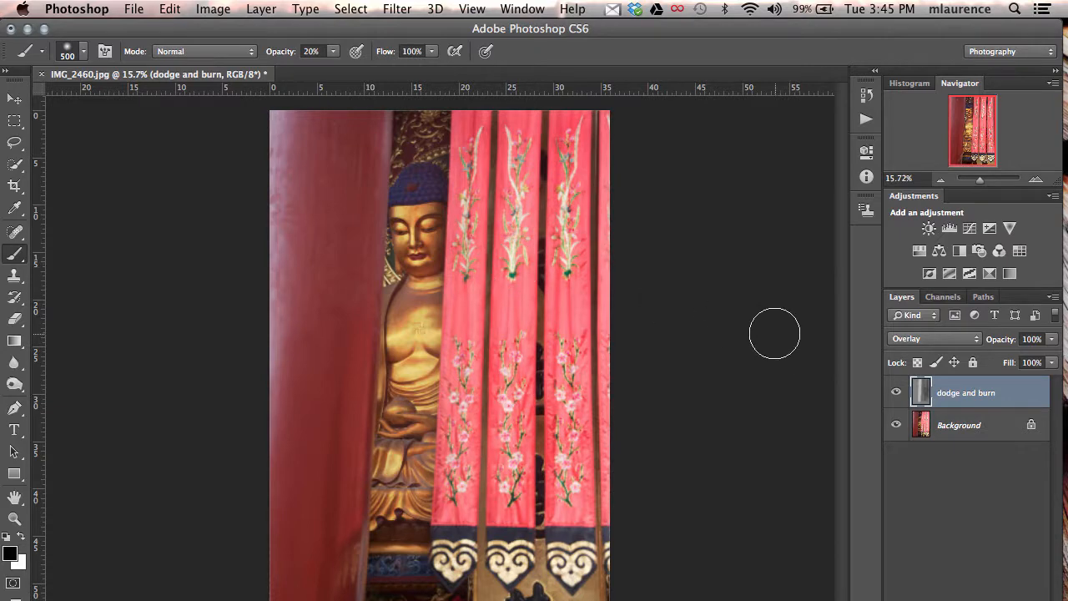
Hide and show the dodge and burn layer to compare the photo before and after
{"action": "left_click", "coordinate": [897, 393]}
{"action": "left_click", "coordinate": [898, 394]}
{"action": "mouse_move", "coordinate": [1000, 345]}
{"action": "left_mouse_down"}
{"action": "mouse_move", "coordinate": [973, 350]}
{"action": "mouse_move", "coordinate": [1008, 351]}
{"action": "left_mouse_up"}
Darken the Buddha's face with black paint, and lighten it again by painting over it in white
{"action": "mouse_move", "coordinate": [410, 245]}
{"action": "left_mouse_down"}
{"action": "mouse_move", "coordinate": [411, 203]}
{"action": "mouse_move", "coordinate": [416, 229]}
{"action": "left_mouse_up"}
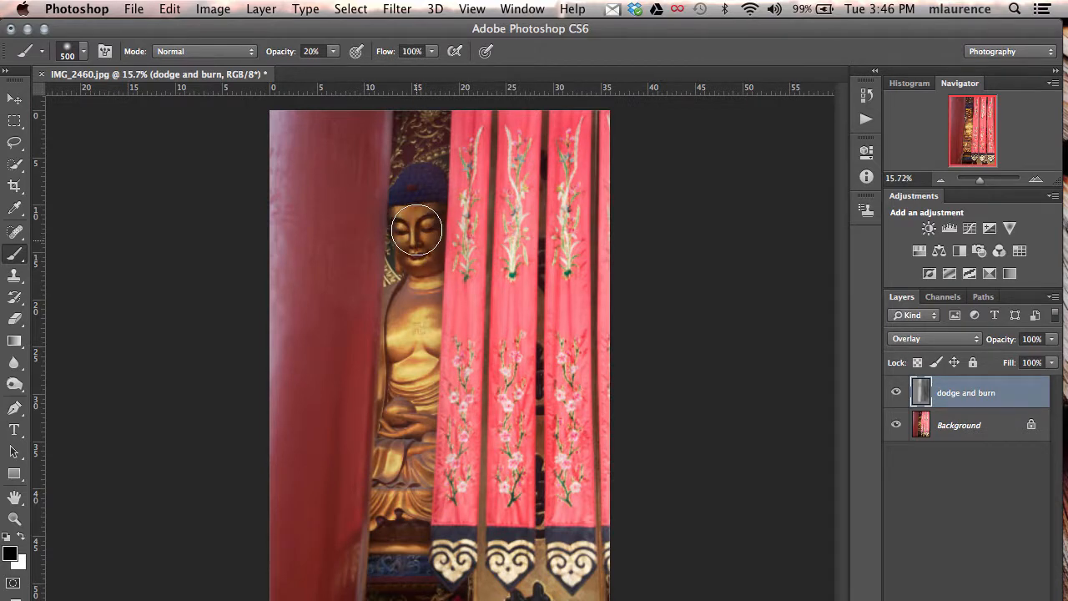
{"action": "key", "text": "x"}
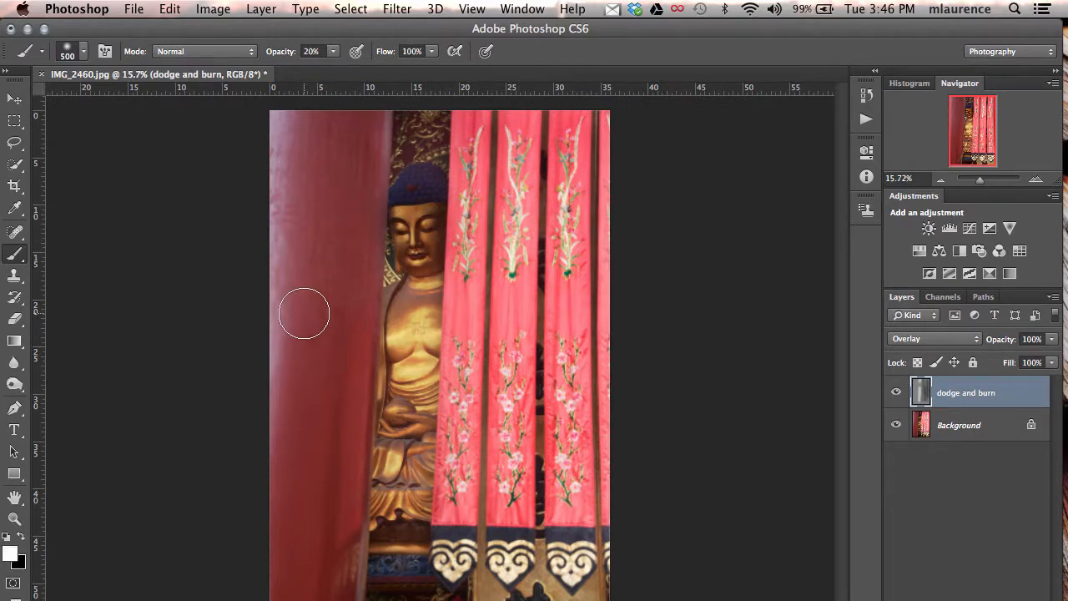
{"action": "mouse_move", "coordinate": [419, 234]}
{"action": "left_mouse_down"}
{"action": "mouse_move", "coordinate": [414, 203]}
{"action": "mouse_move", "coordinate": [414, 253]}
{"action": "mouse_move", "coordinate": [415, 202]}
{"action": "mouse_move", "coordinate": [415, 260]}
{"action": "mouse_move", "coordinate": [421, 191]}
{"action": "mouse_move", "coordinate": [416, 258]}
{"action": "mouse_move", "coordinate": [416, 227]}
{"action": "left_mouse_up"}
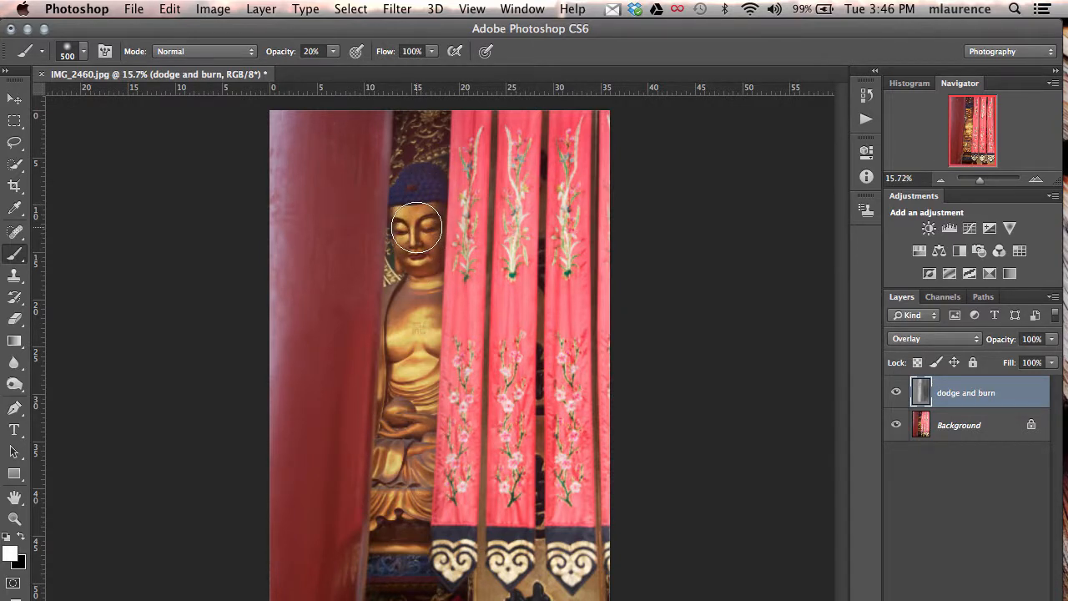